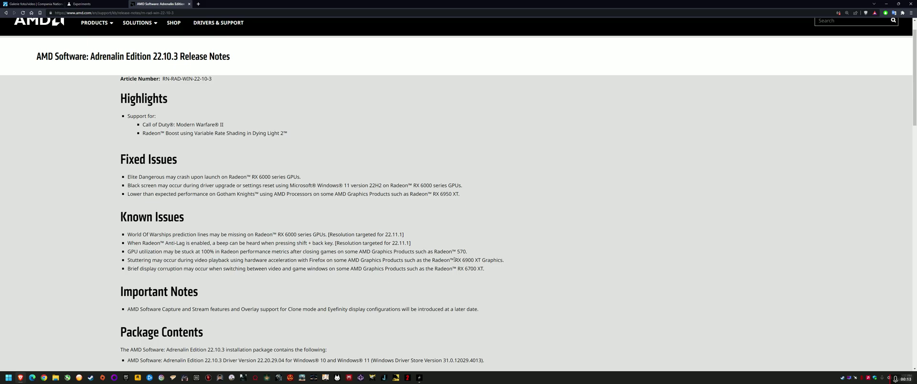
Highlight 'RX 6900 XT' and the Firefox stuttering text in the AMD Known Issues list.
left_click_drag(454, 260, 476, 260)
left_click_drag(309, 260, 340, 260)
left_click_drag(462, 260, 488, 260)
On the Experiments flags page, check that Choose ANGLE graphics backend still shows D3D9.
left_click(84, 4)
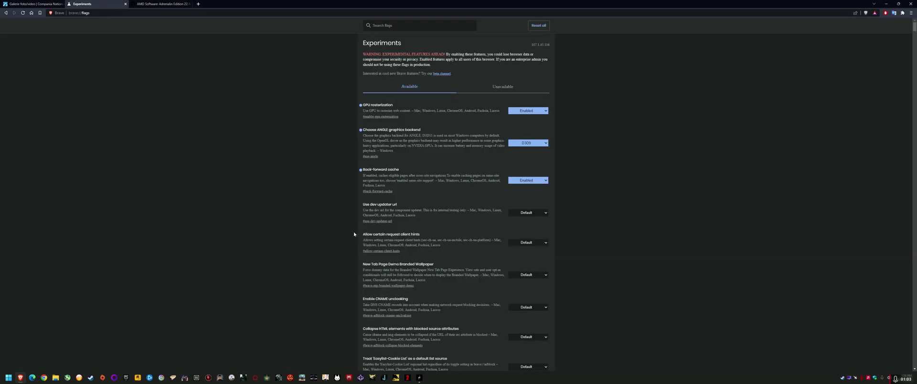
mouse_move(23, 378)
mouse_move(421, 381)
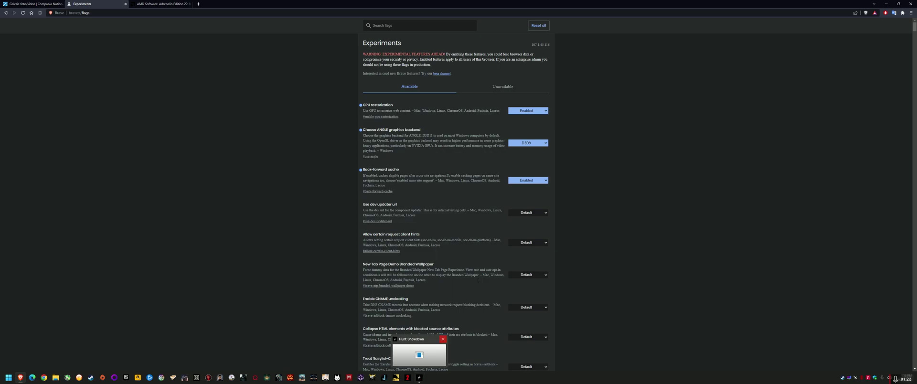
left_click(538, 145)
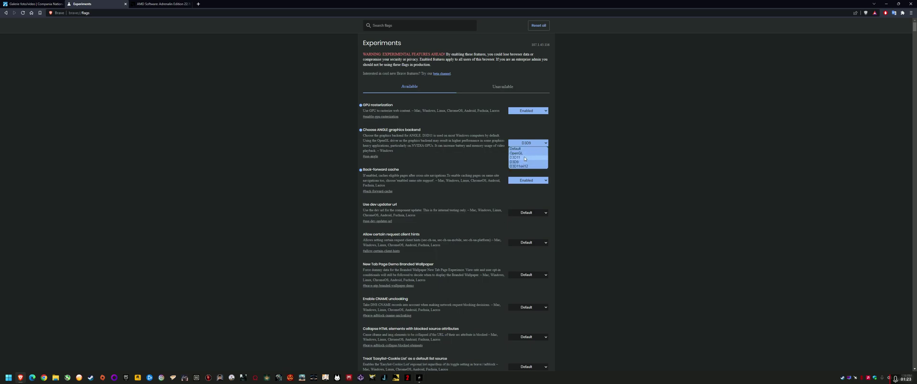
left_click(201, 141)
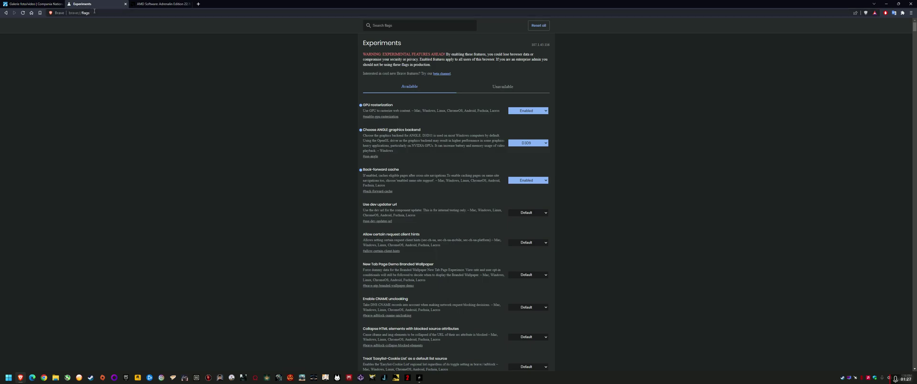
Filter the flags by 'angle' and keep the ANGLE backend on D3D9.
left_click(71, 14)
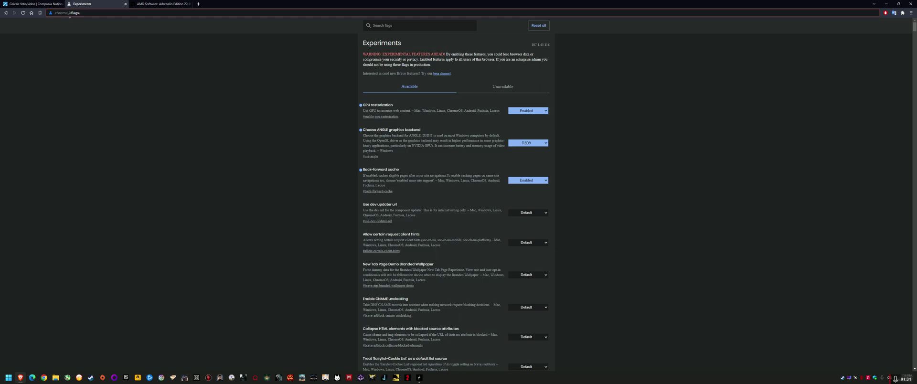
type("ch")
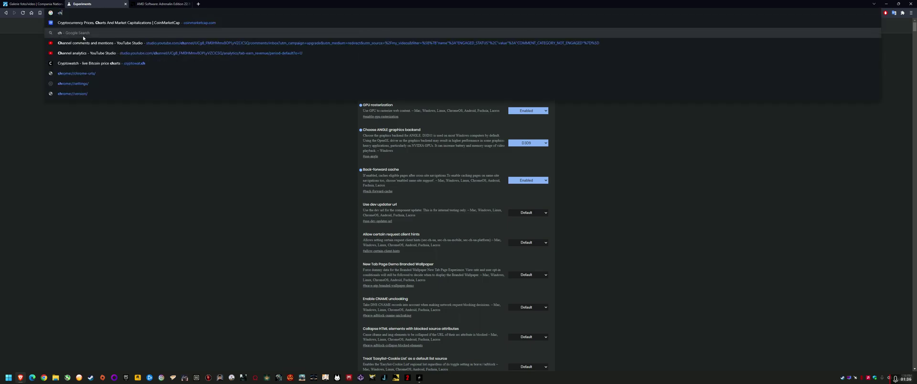
type("rome://")
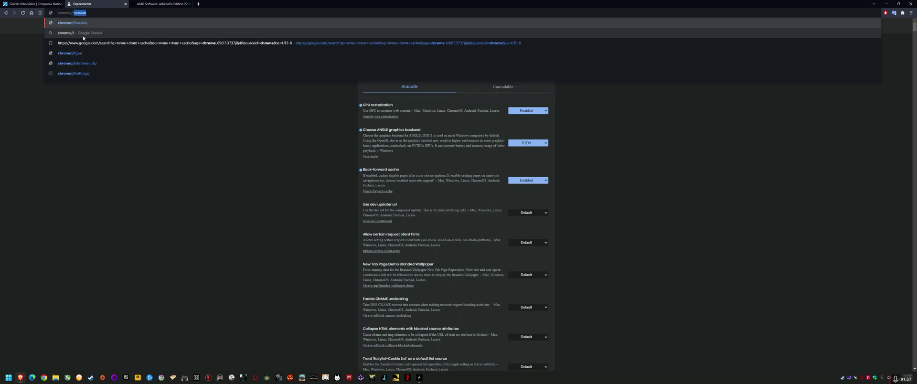
key("Escape")
key("Escape")
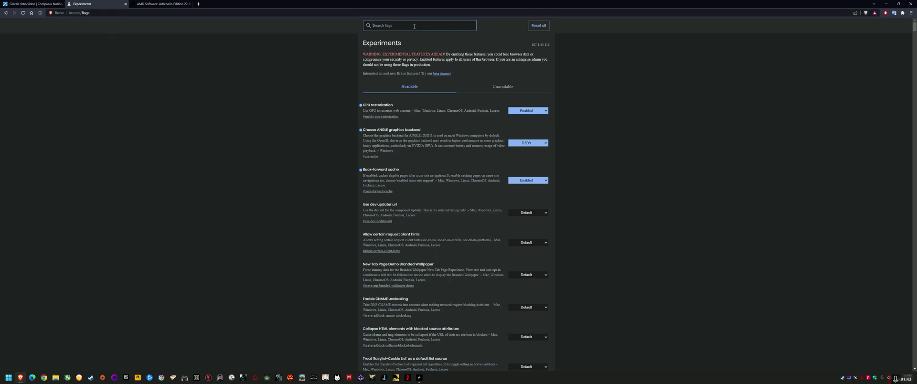
type("angle")
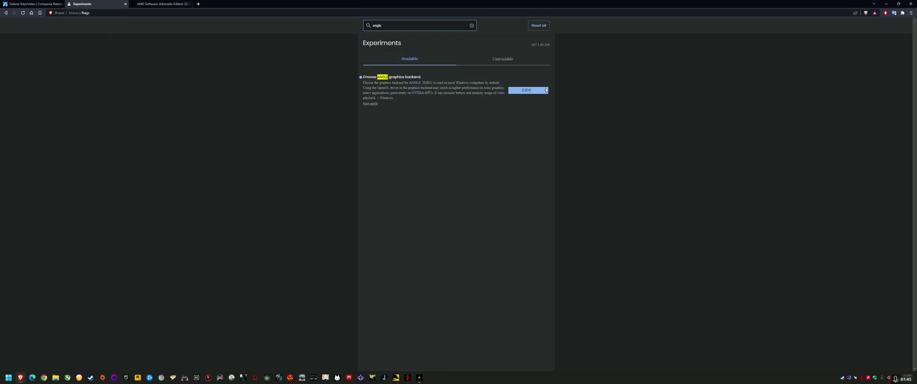
left_click(545, 91)
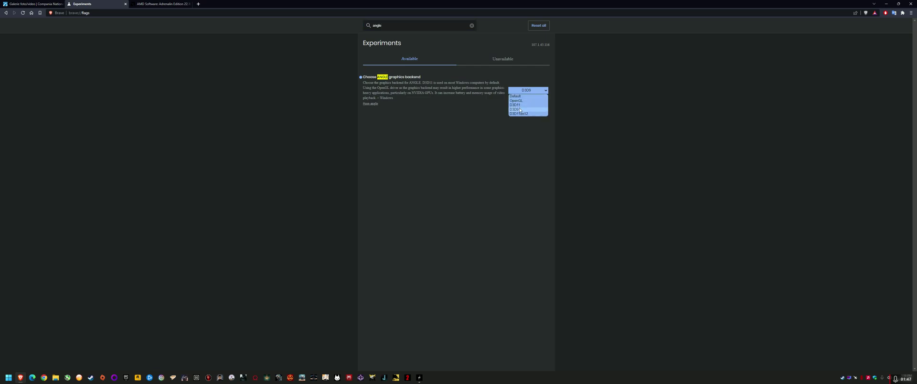
left_click(425, 147)
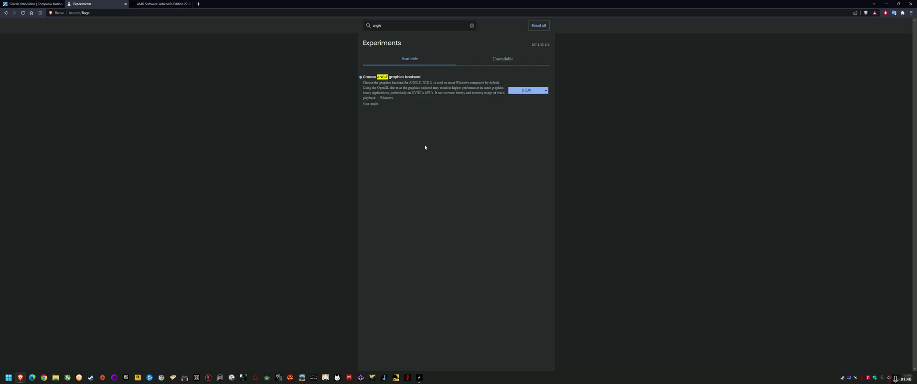
Play the first video, on expropriation questions, in the CNAIR Galerie foto/video tab.
left_click(37, 3)
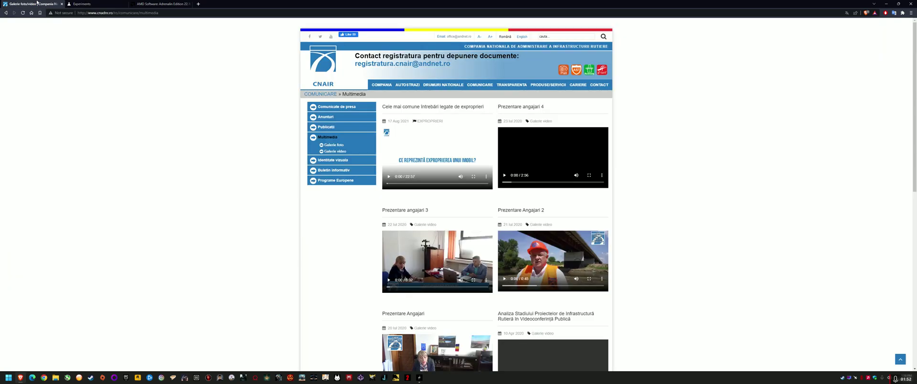
left_click(112, 13)
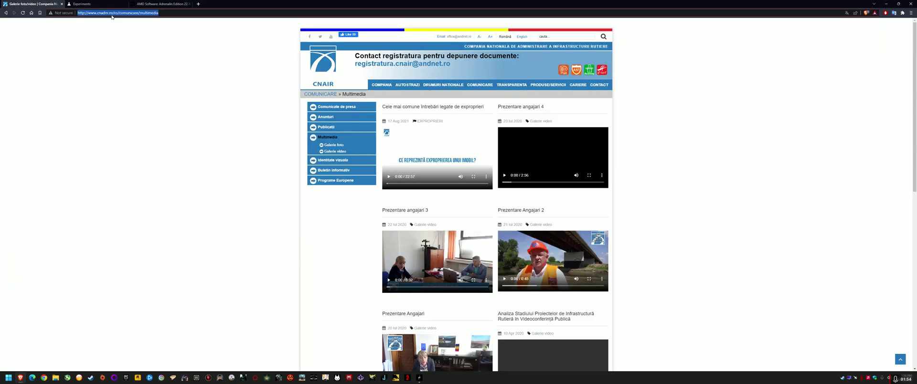
left_click(389, 176)
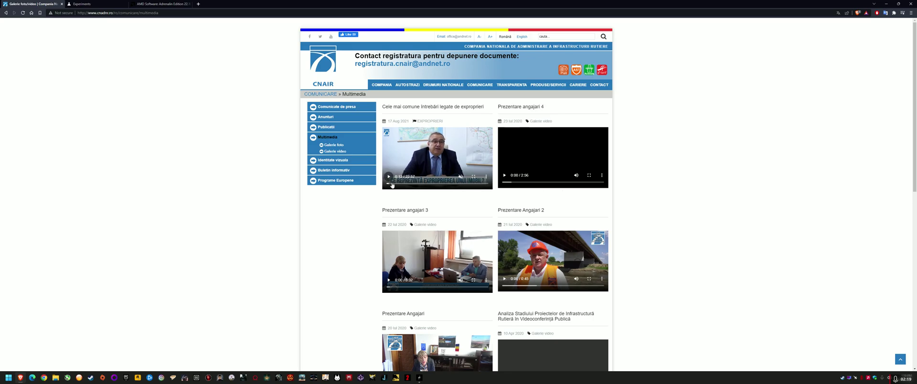
Launch Task Manager from Ctrl+Alt+Del and show its Performance graphs in the lower right.
key("ctrl+alt+Delete")
key("Return")
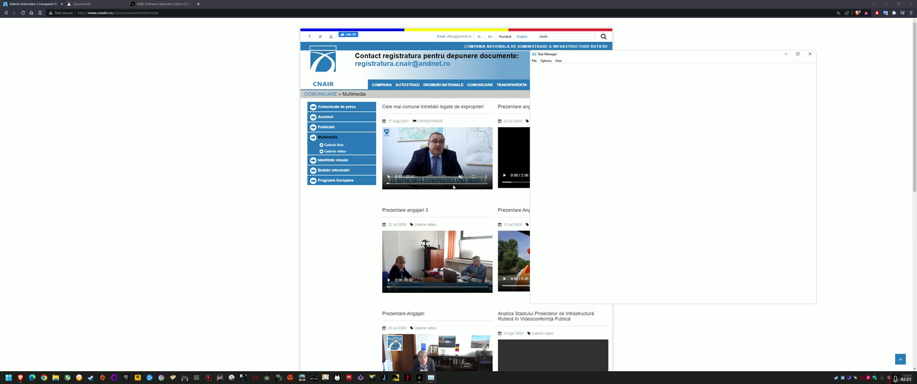
left_click(557, 68)
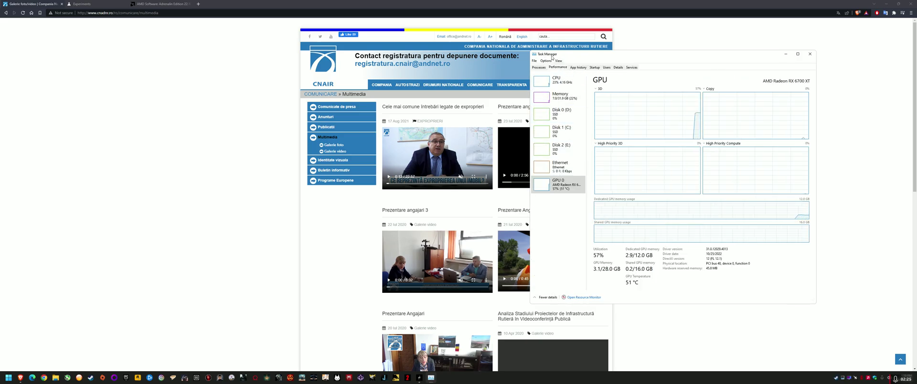
left_click_drag(552, 57, 586, 75)
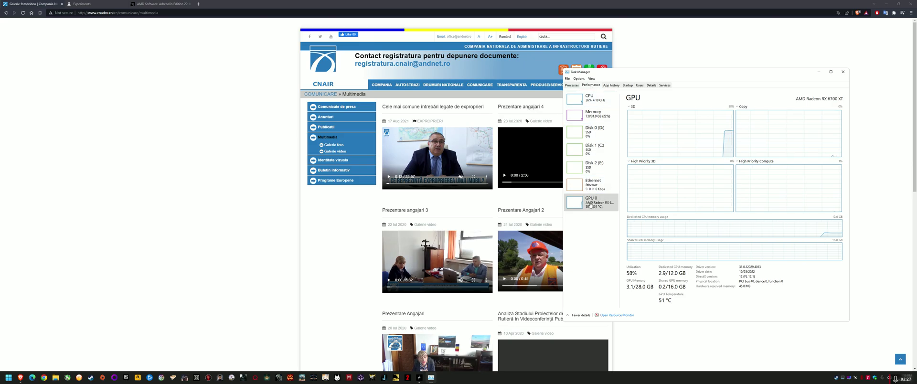
Set the first GPU 0 graph to Video Codec 0.
left_click(632, 106)
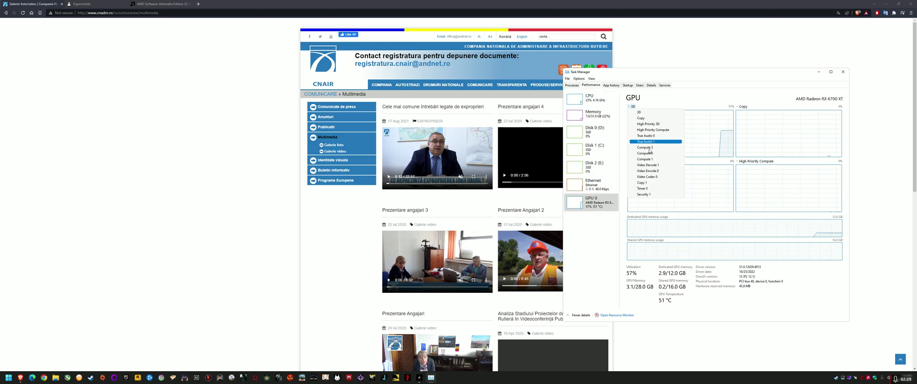
left_click(644, 178)
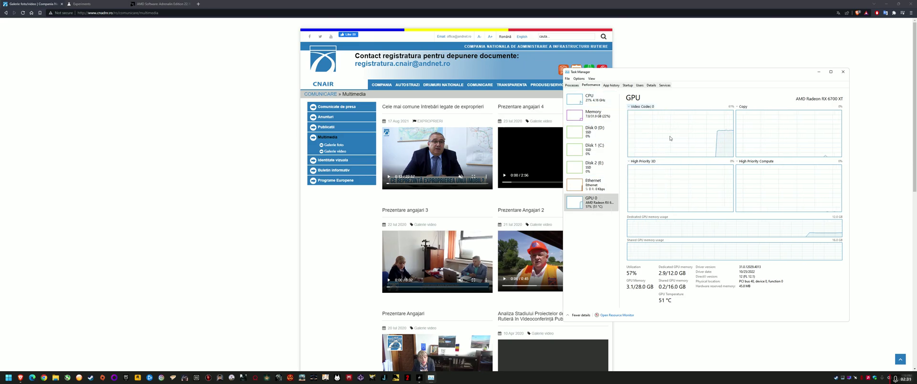
left_click(642, 106)
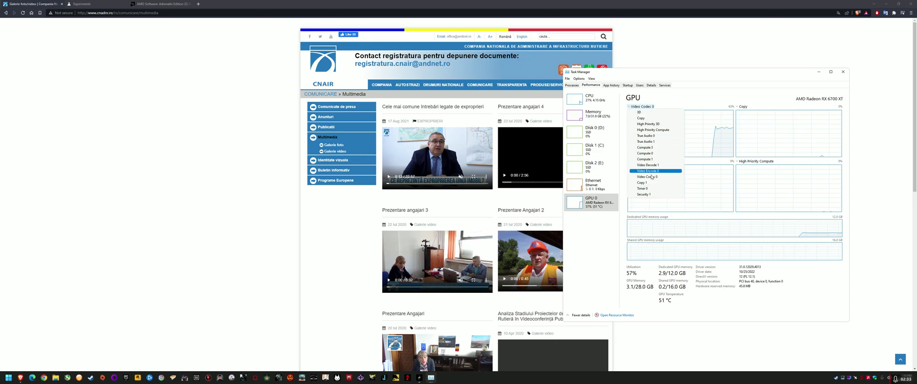
left_click(652, 177)
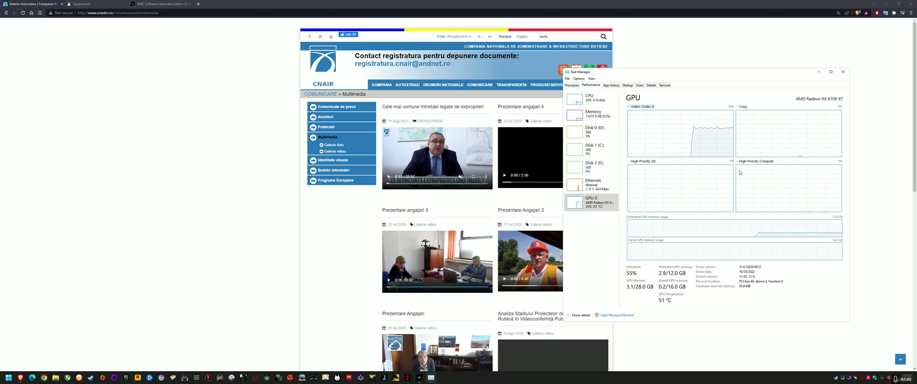
mouse_move(906, 379)
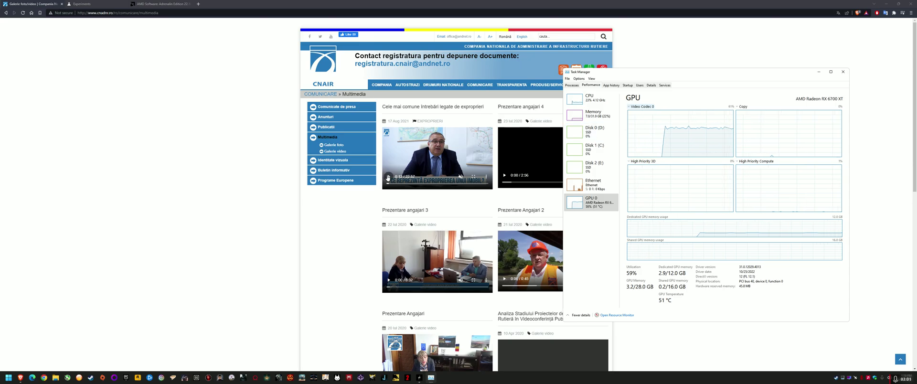
Change the ANGLE backend to Default, relaunch Brave, and return to the CNAIR gallery.
left_click(82, 4)
left_click(537, 90)
left_click(520, 96)
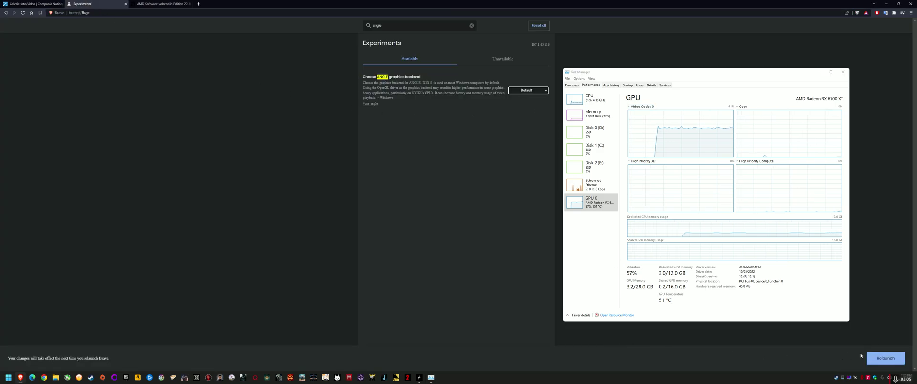
left_click(874, 358)
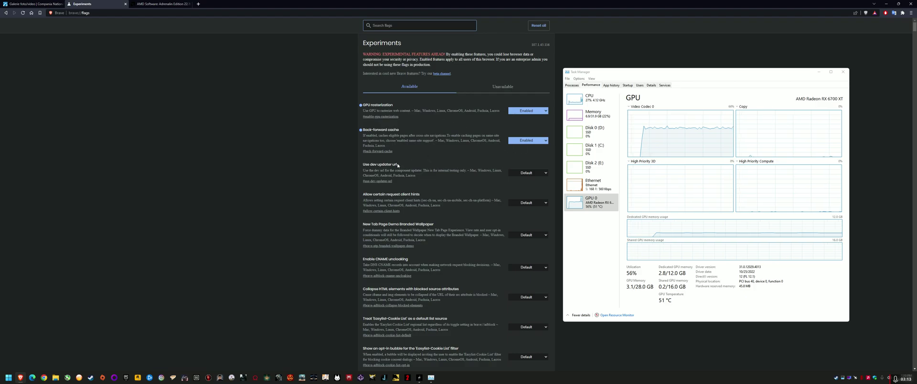
left_click(34, 4)
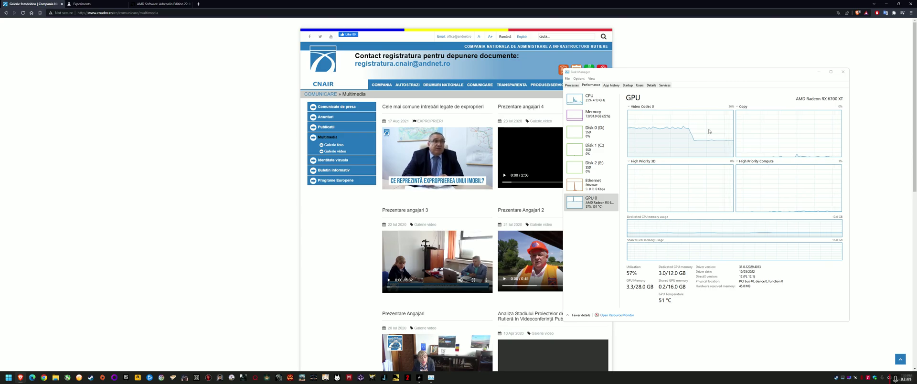
Filter flags by 'angle', choose D3D9 as the ANGLE backend, and relaunch Brave.
left_click(82, 4)
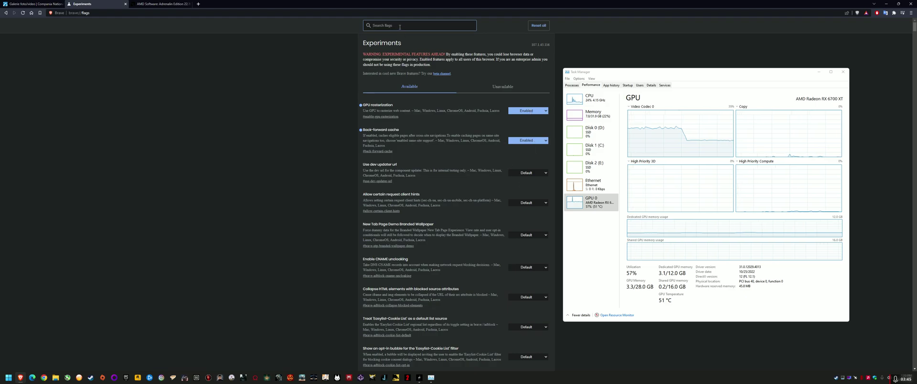
type("angle")
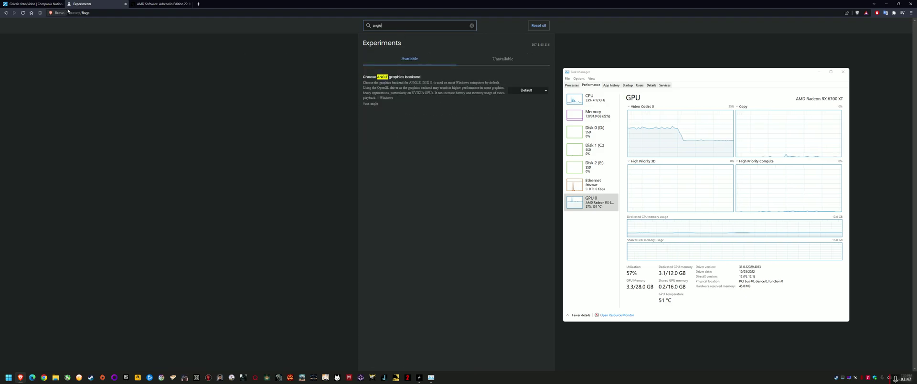
left_click(546, 91)
left_click(524, 111)
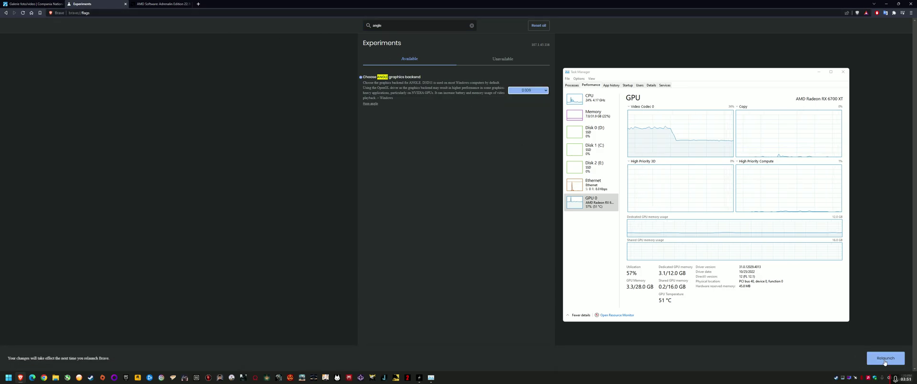
left_click(886, 359)
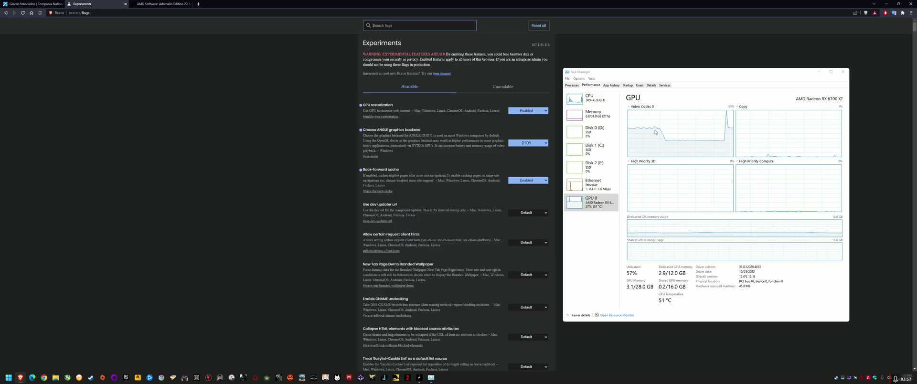
Replay the first CNAIR gallery video and keep Task Manager's graph on Video Codec 0.
left_click(34, 3)
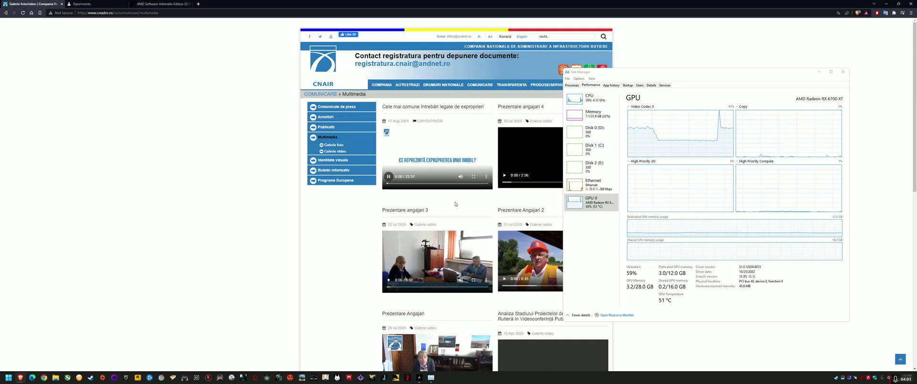
left_click(388, 177)
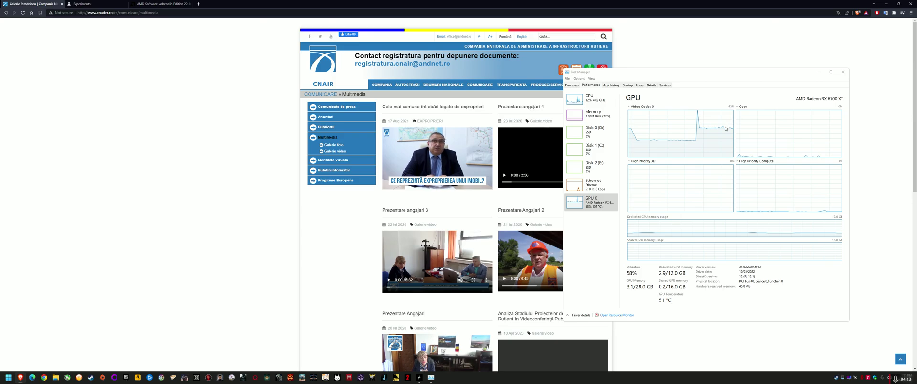
left_click(641, 107)
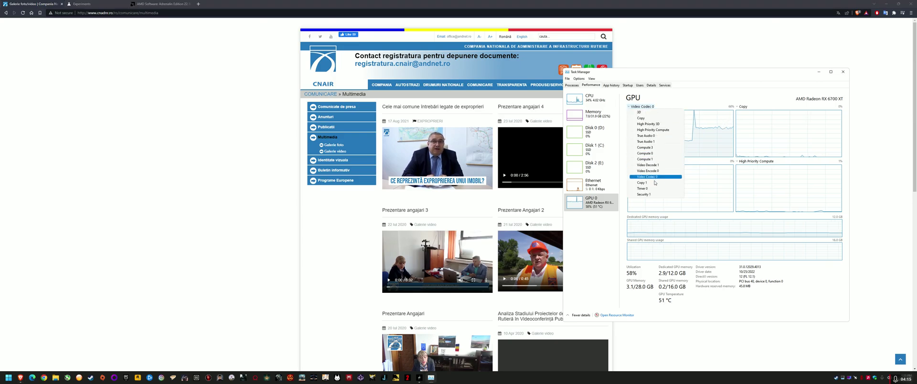
left_click(656, 176)
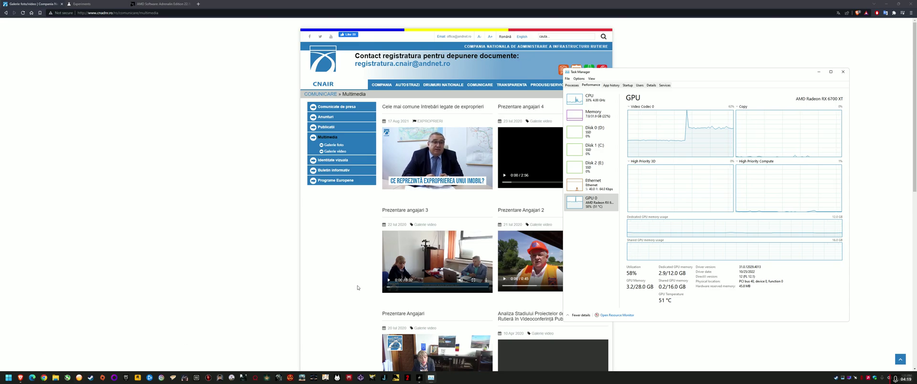
Launch VLC media player from Start search and open Tools > Preferences.
left_click(8, 378)
type("vlc")
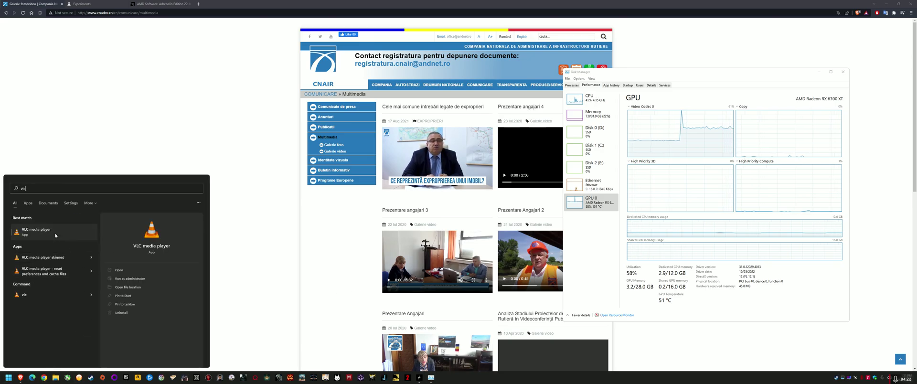
left_click(56, 233)
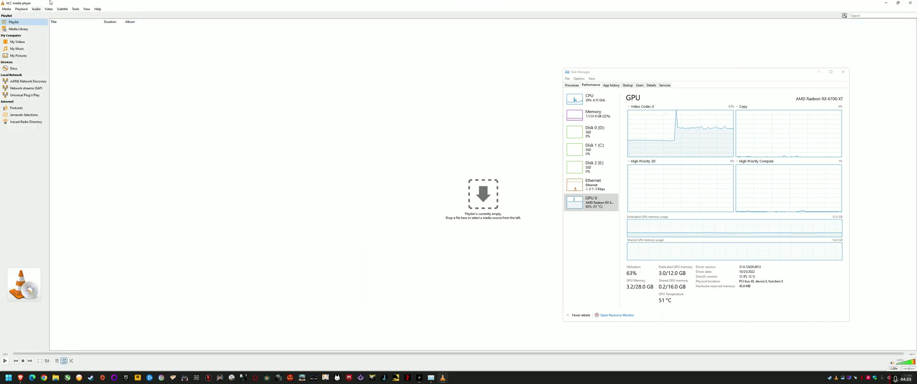
left_click(76, 9)
left_click(88, 72)
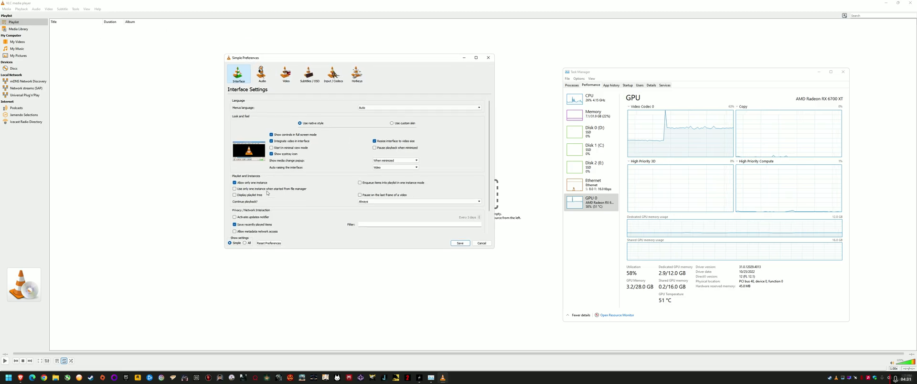
With all settings shown, set Video > Output modules to Direct3D9 video output.
left_click(245, 243)
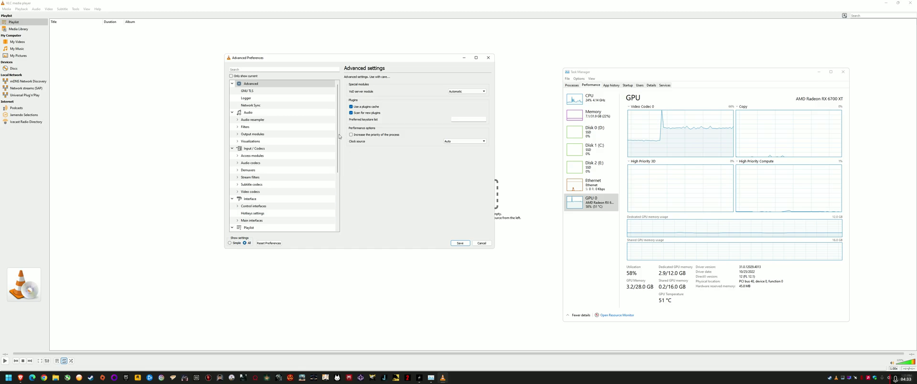
left_click_drag(338, 136, 338, 191)
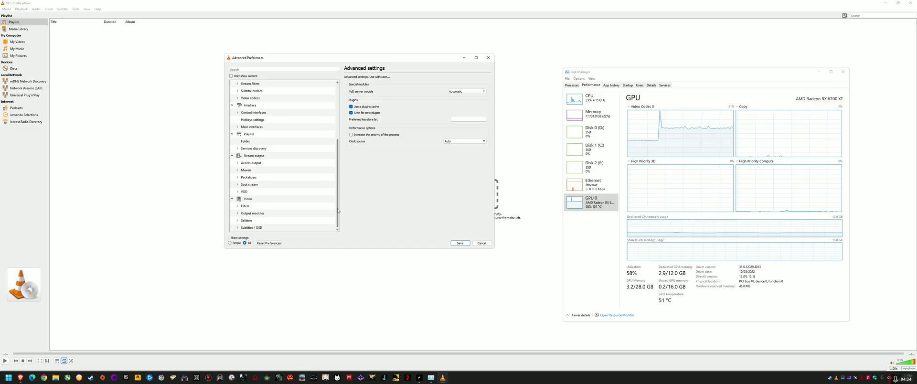
left_click(253, 213)
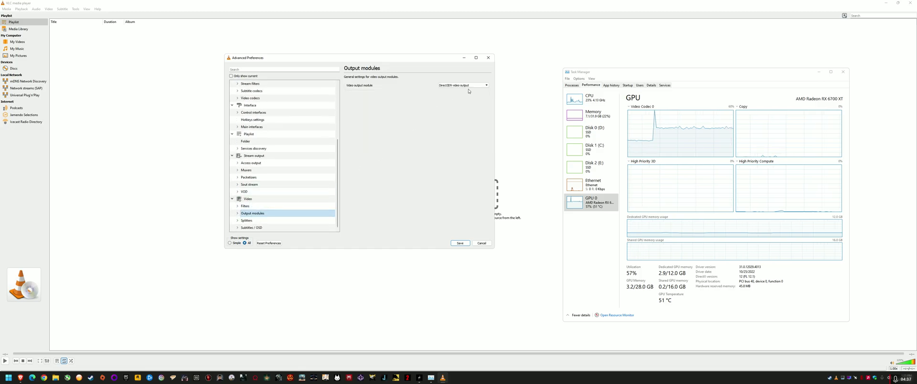
left_click(464, 85)
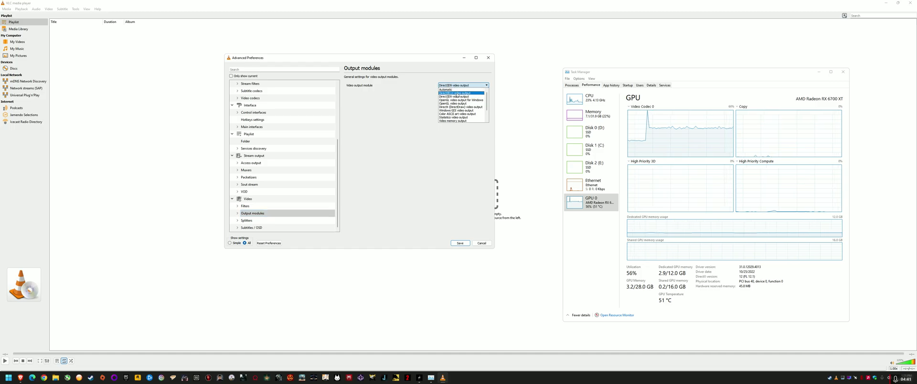
left_click(457, 96)
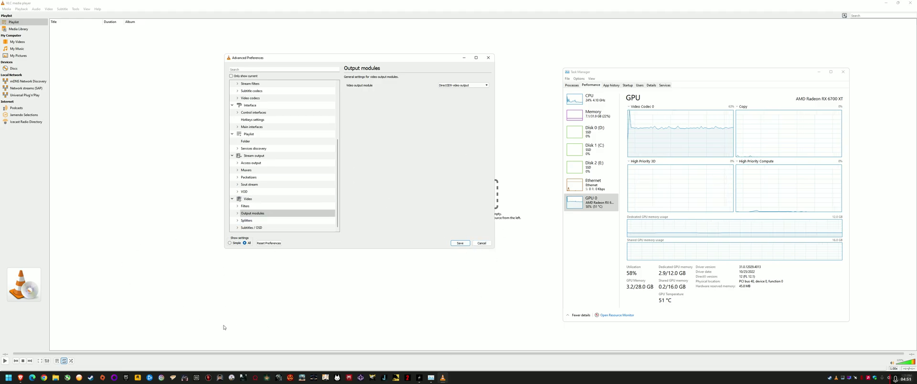
left_click(459, 86)
left_click(459, 85)
Leave VLC, minimize the browser, and restore the Hunt: Showdown lobby from the taskbar.
left_click(482, 243)
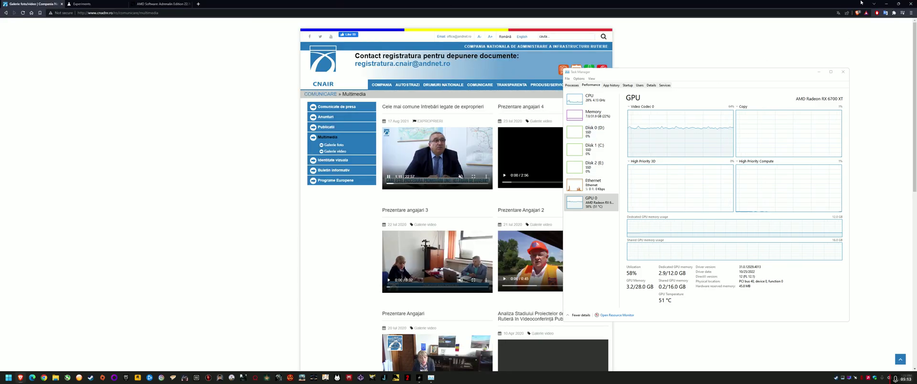
left_click(886, 3)
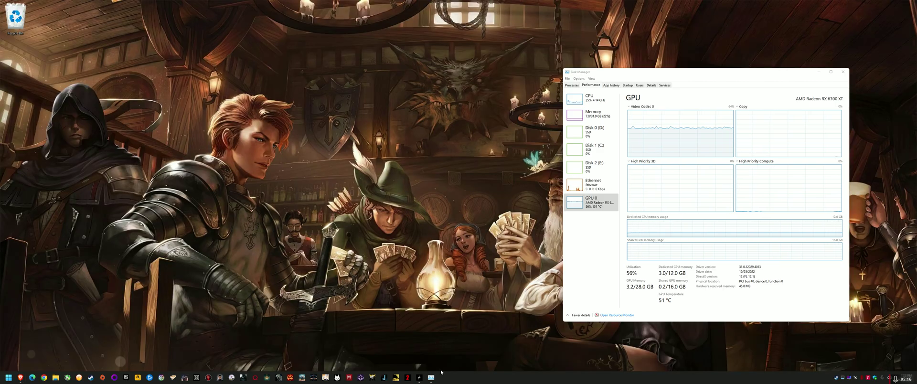
mouse_move(425, 381)
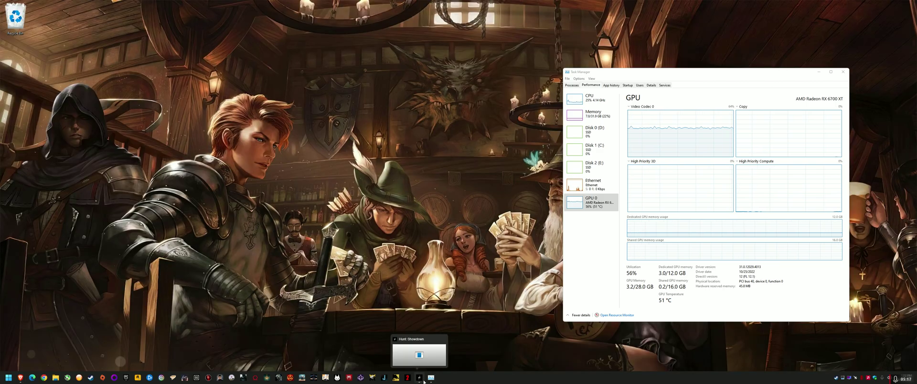
left_click(423, 382)
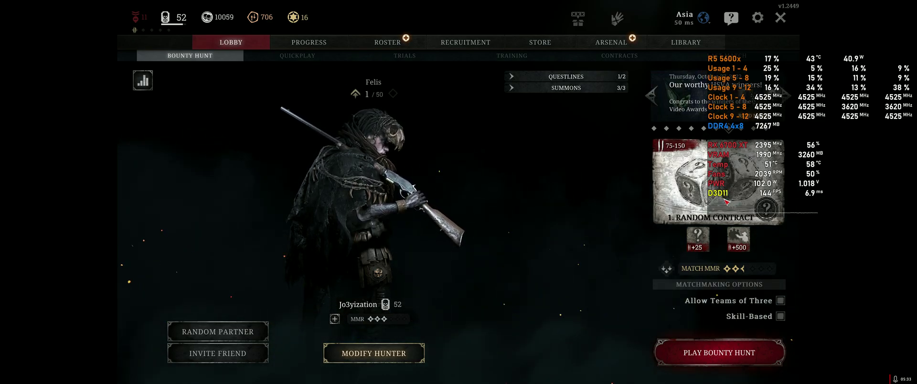
left_click(554, 91)
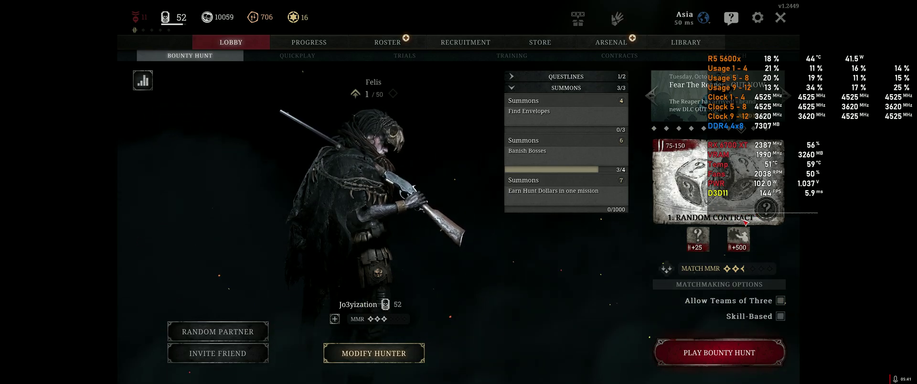
left_click(567, 88)
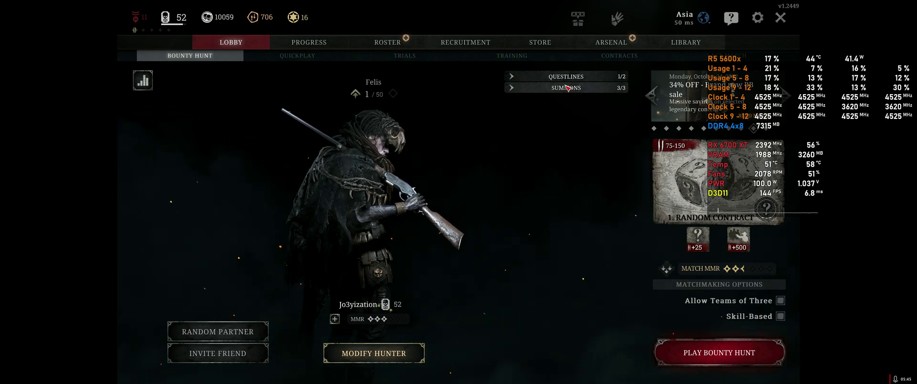
left_click(567, 89)
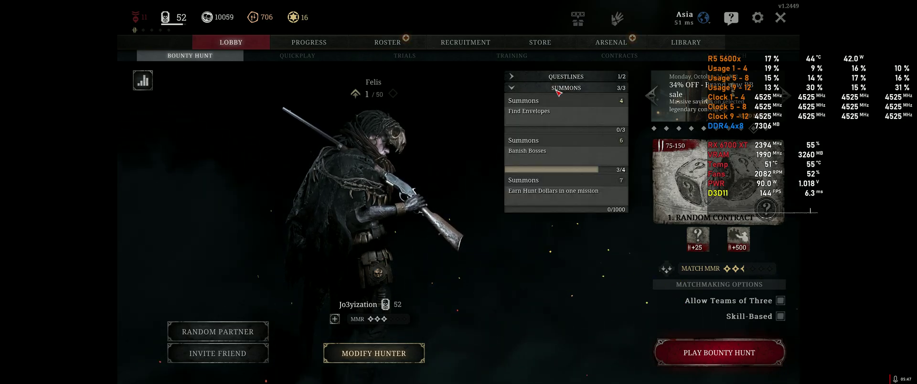
left_click(557, 90)
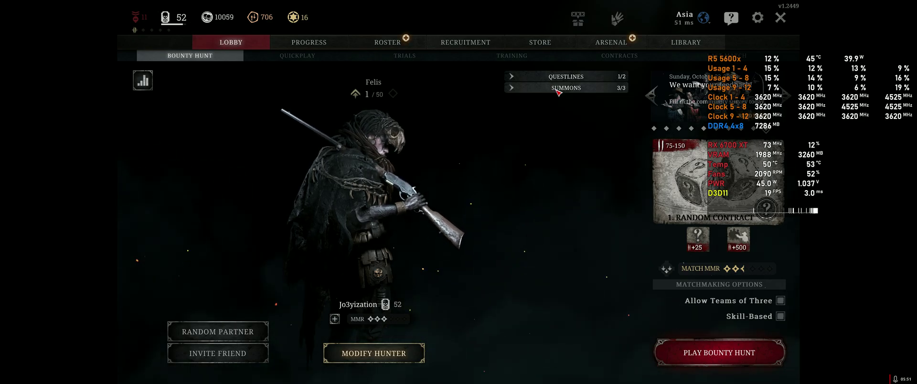
left_click(557, 90)
left_click(557, 90)
left_click(558, 90)
left_click(557, 89)
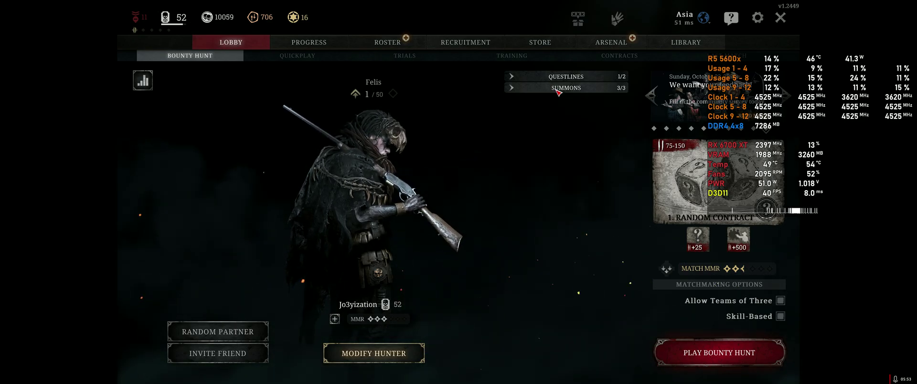
left_click(557, 90)
left_click(557, 90)
left_click(557, 90)
left_click(558, 90)
left_click(561, 78)
left_click(561, 78)
left_click(561, 78)
left_click(561, 78)
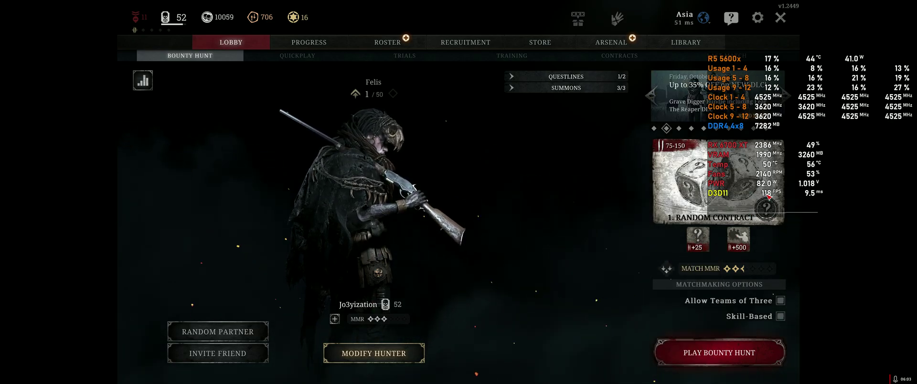
left_click(572, 90)
left_click(572, 90)
left_click(572, 90)
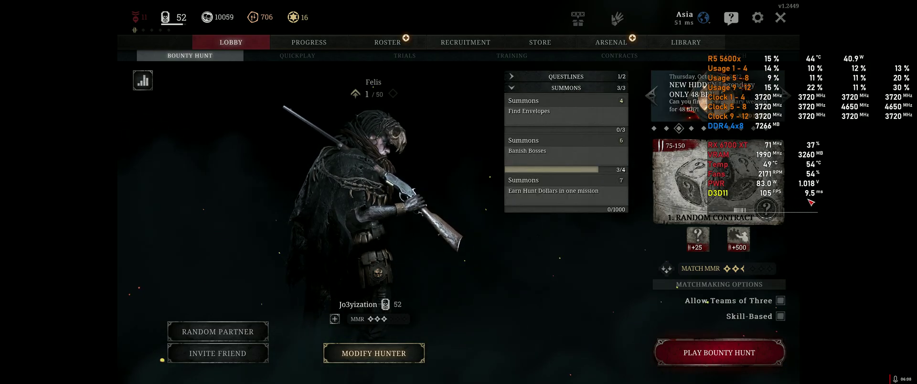
left_click(598, 91)
left_click(601, 91)
left_click(601, 91)
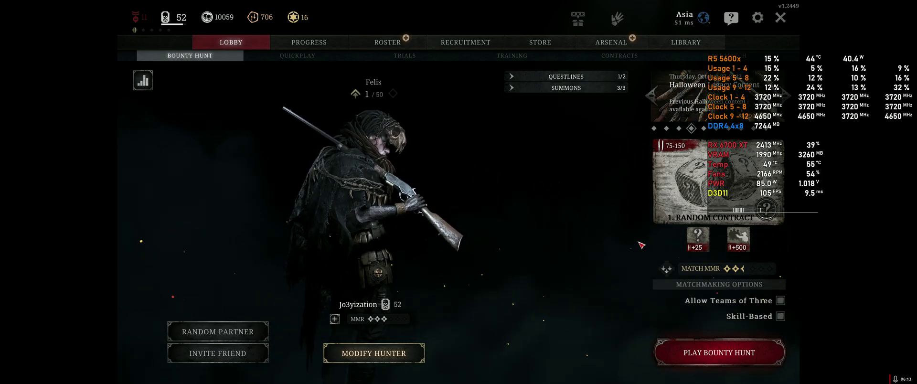
left_click(758, 19)
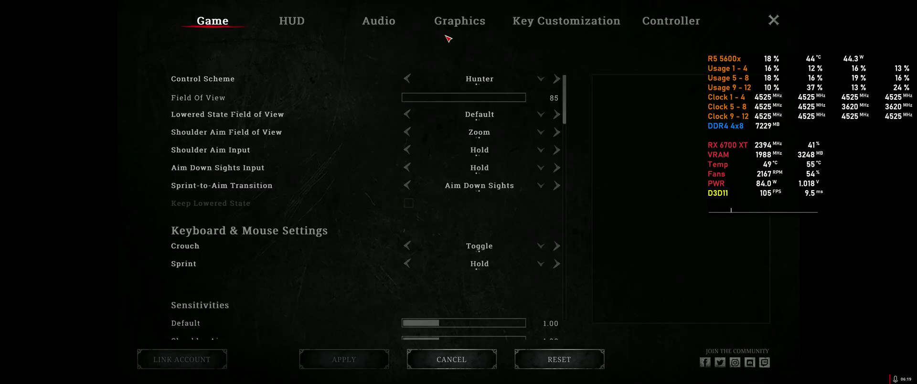
left_click(462, 23)
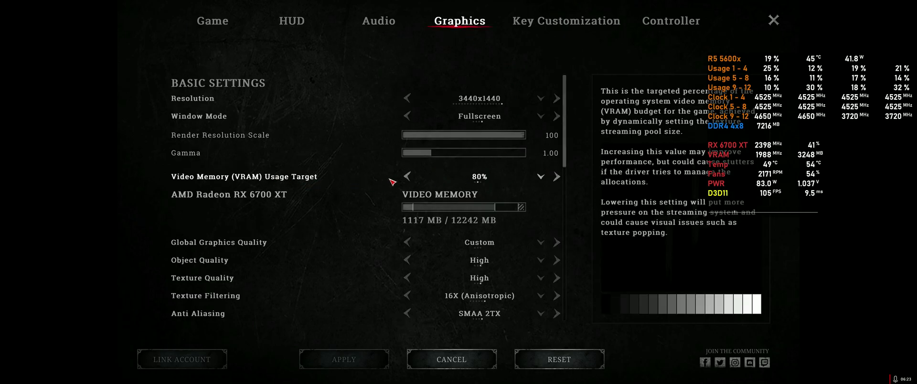
left_click(541, 176)
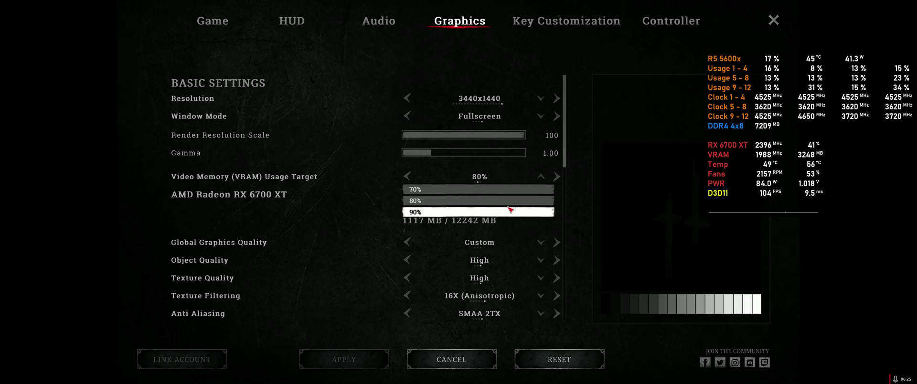
left_click(488, 178)
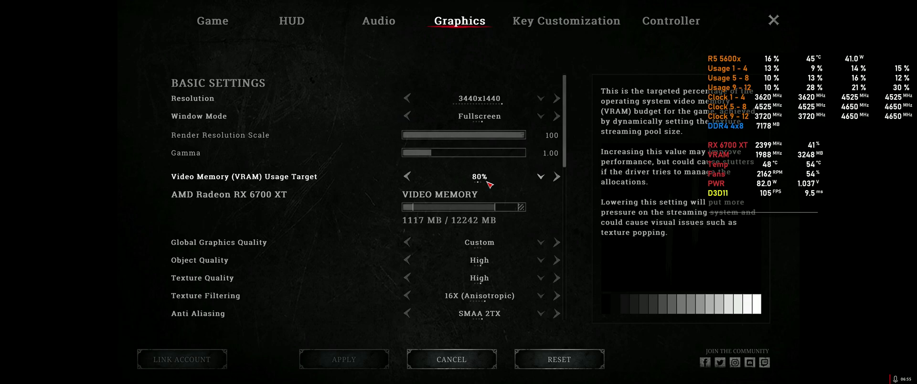
left_click(473, 360)
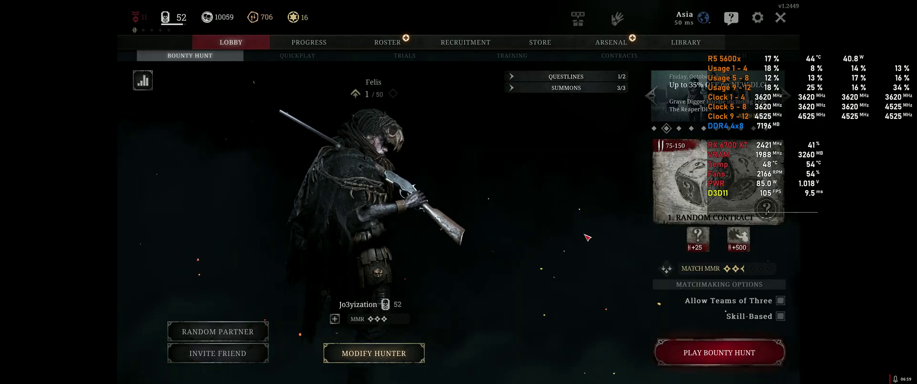